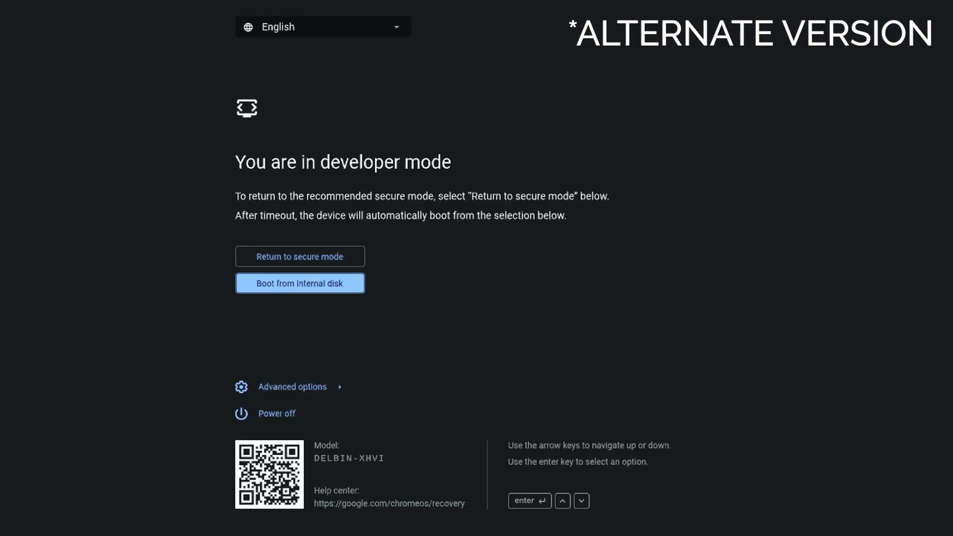
# Step: Move the boot choice to 'Return to secure mode', then back to booting from the internal disk
pyautogui.press('Up')
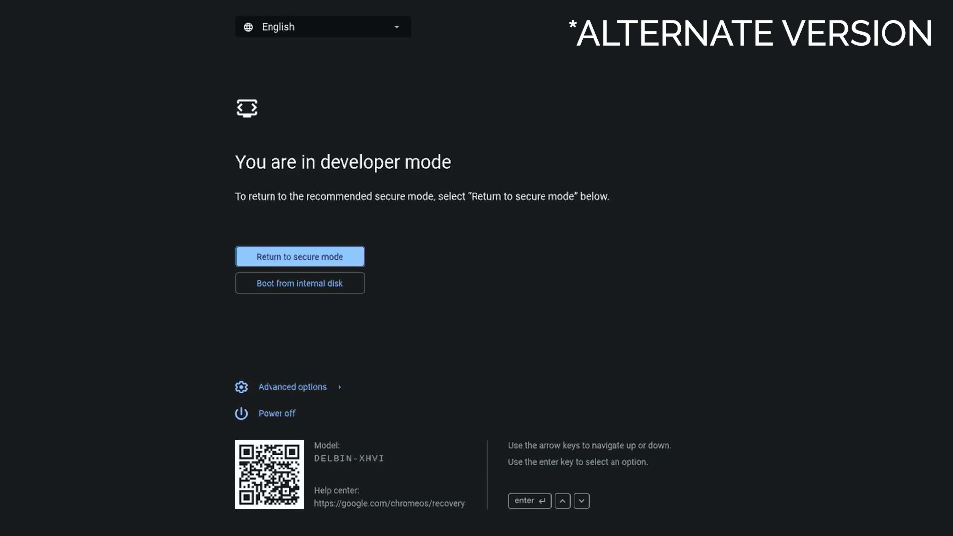
pyautogui.press('Down')
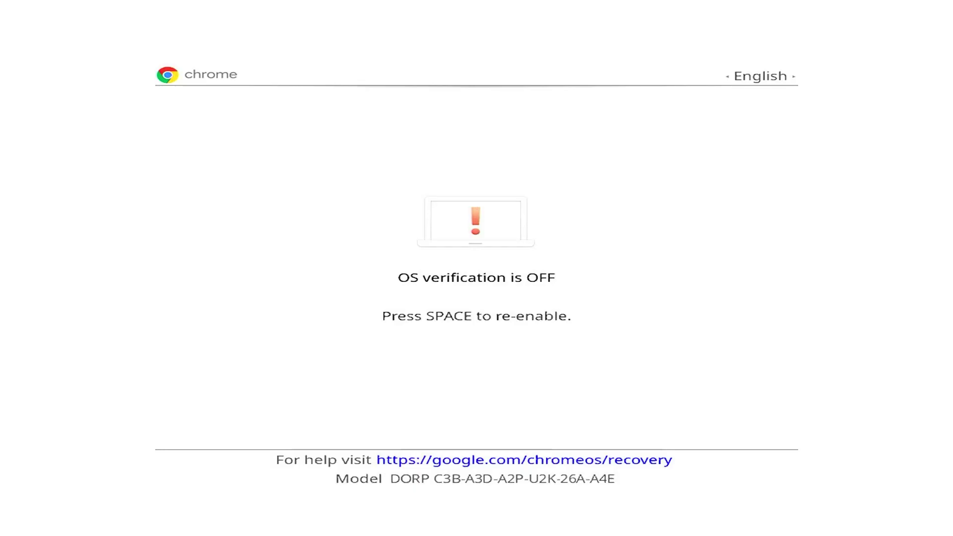
# Step: Continue booting in developer mode with Ctrl+D
pyautogui.hotkey('ctrl', 'd')
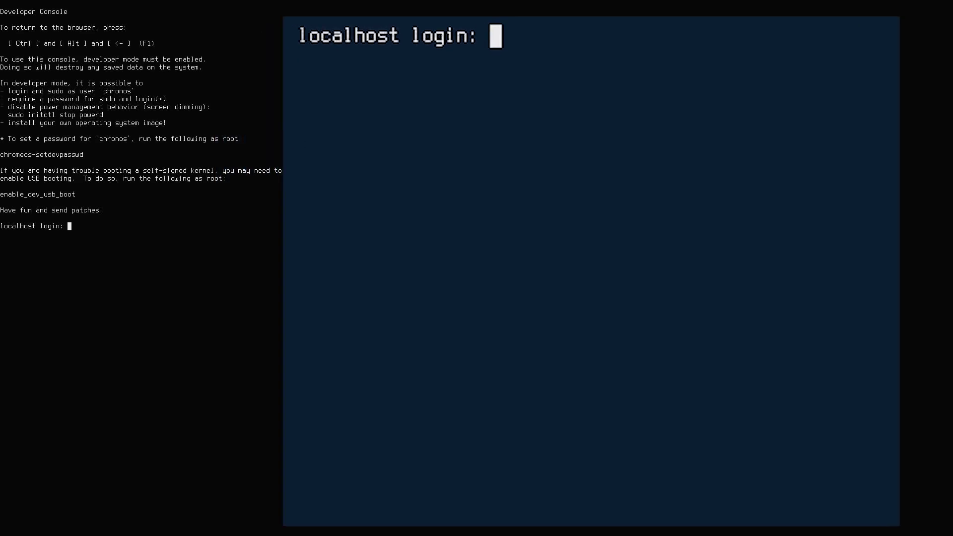
# Step: Log in as root and list the device's VPD values with vpd -l
pyautogui.write('root')
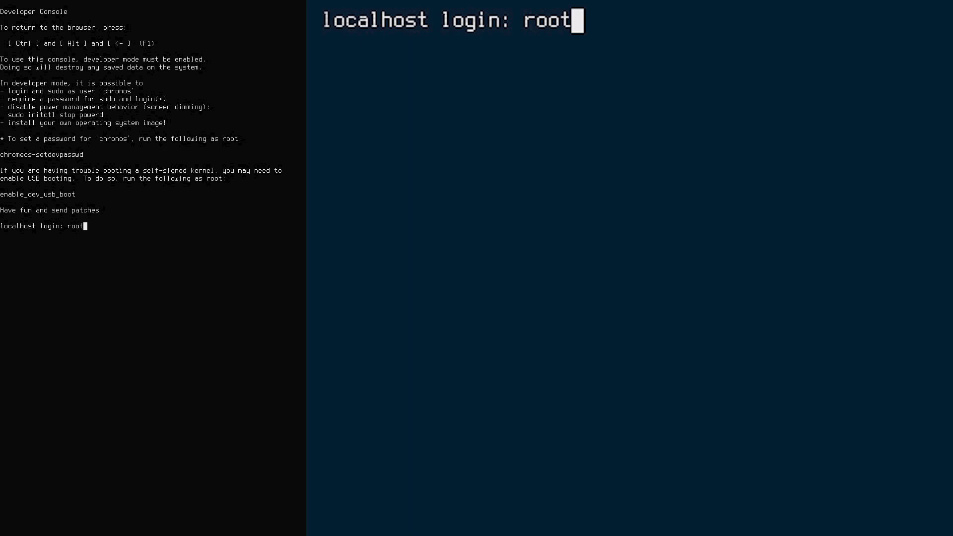
pyautogui.press('Return')
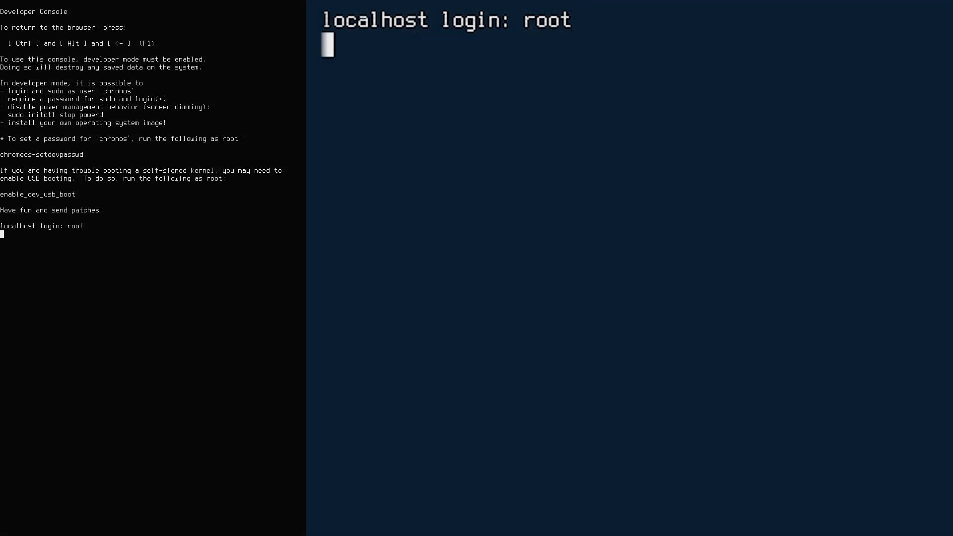
pyautogui.write('vpd')
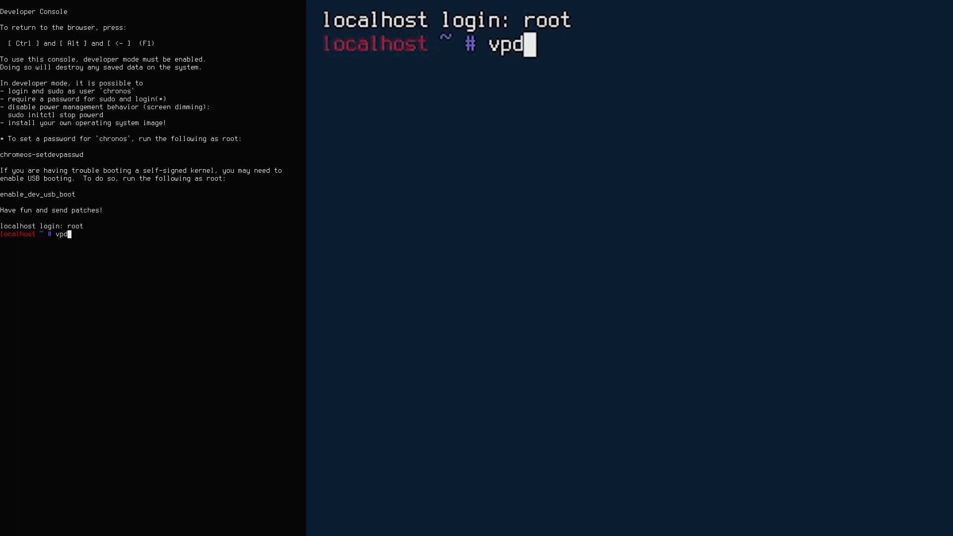
pyautogui.write(' -')
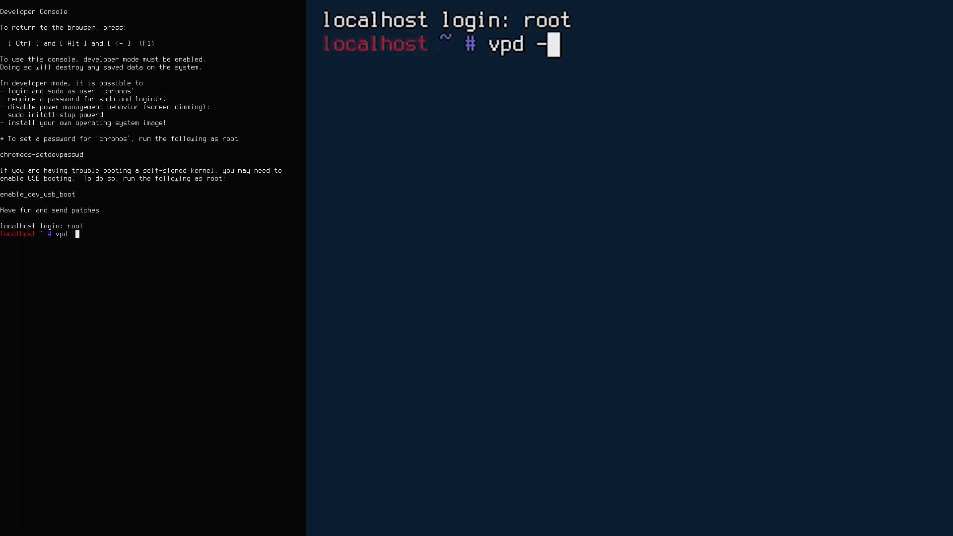
pyautogui.write('l')
pyautogui.press('Return')
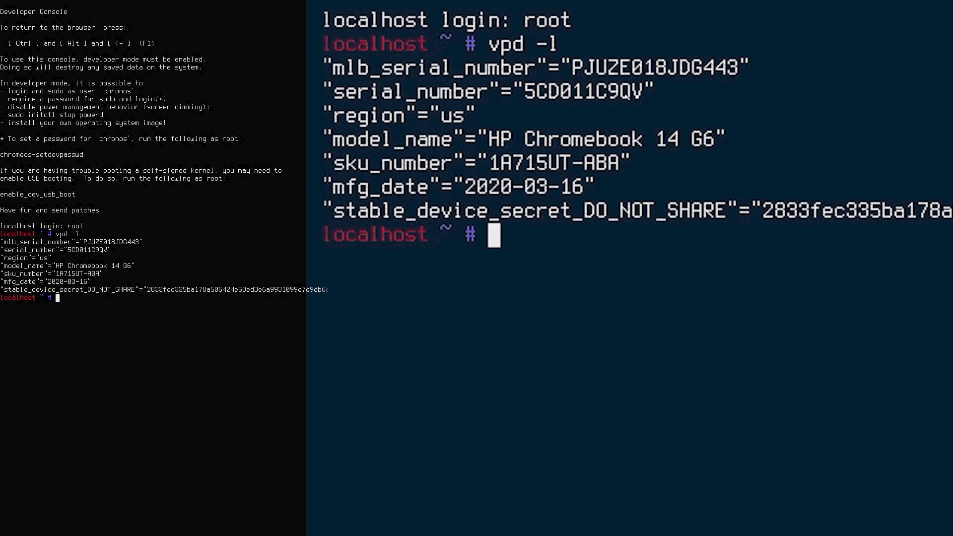
# Step: Run vpd -s "serial_number"="test0000" to write the new serial number
pyautogui.write('vpd ')
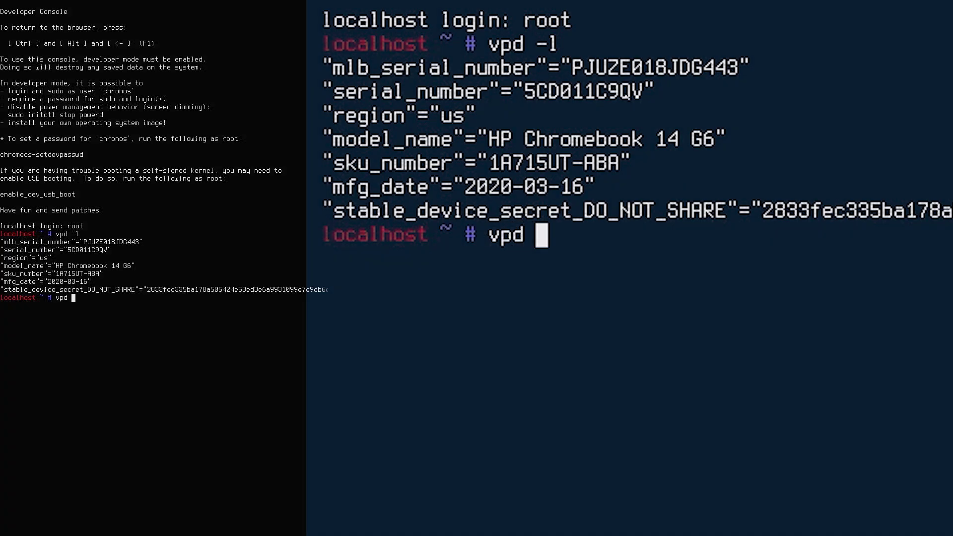
pyautogui.write('-s')
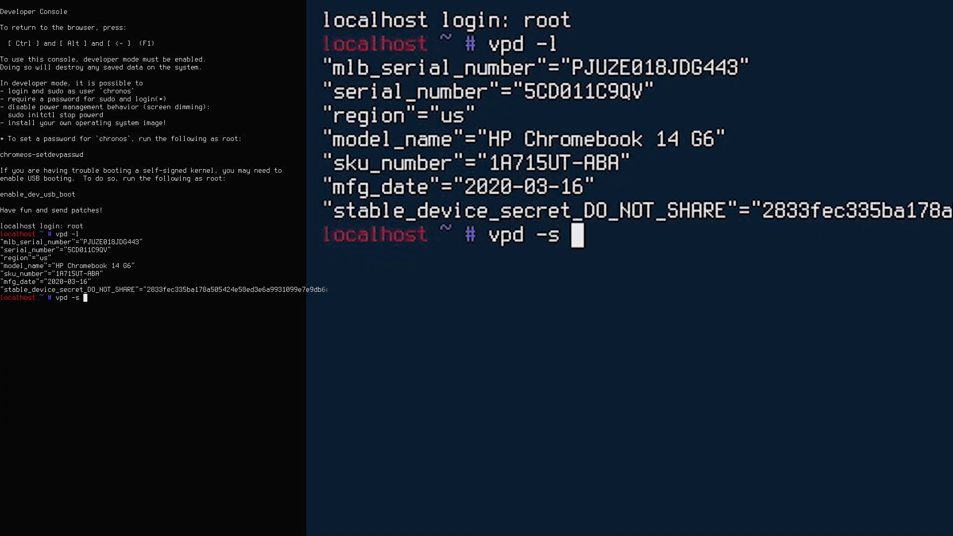
pyautogui.write(' "seri')
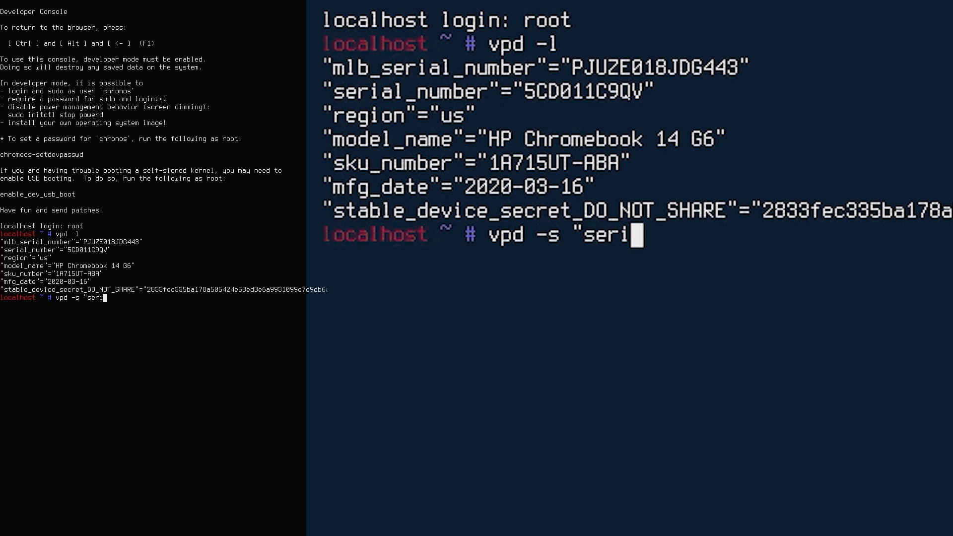
pyautogui.write('al')
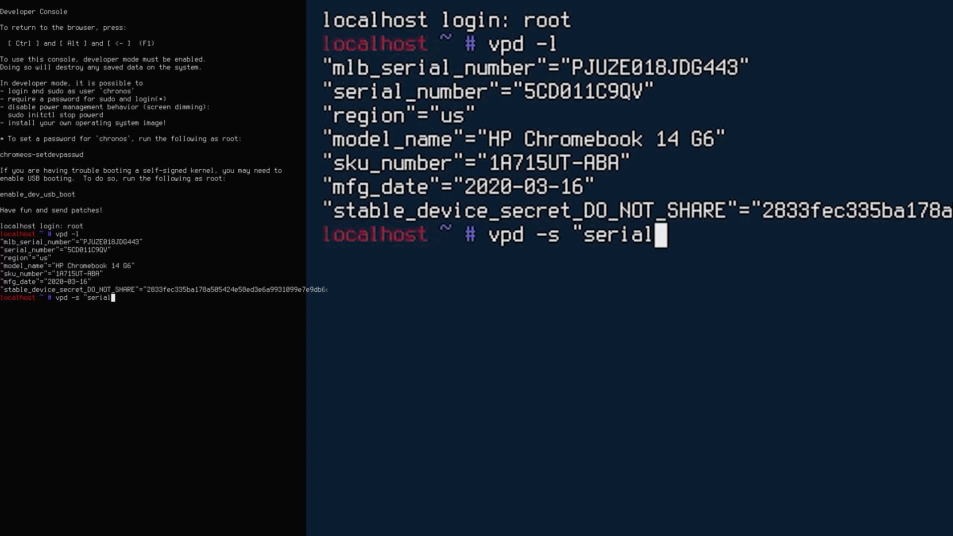
pyautogui.write('_numb')
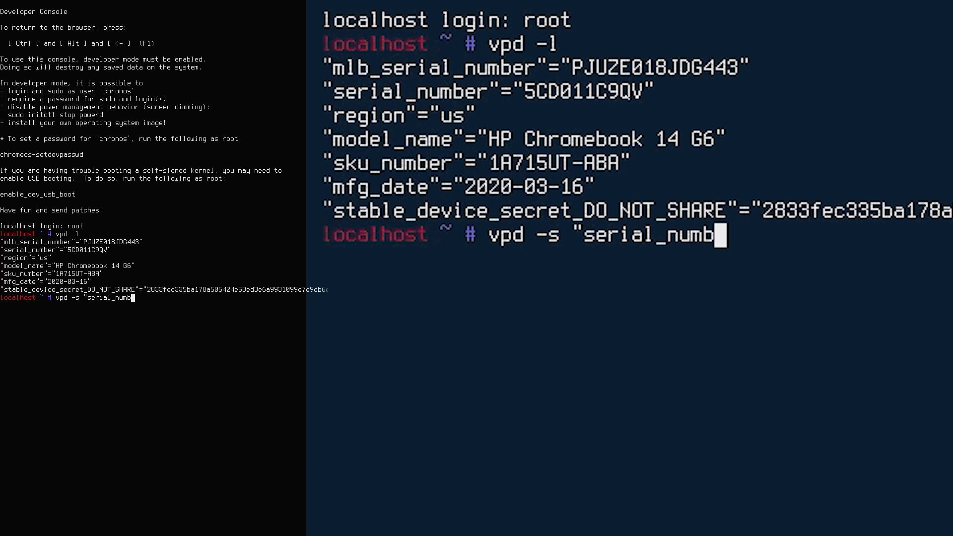
pyautogui.write('er"=')
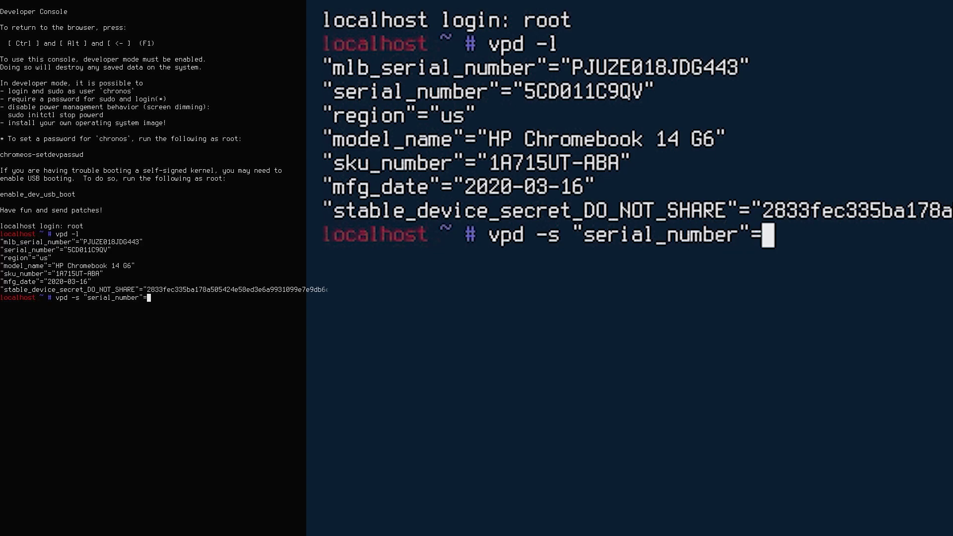
pyautogui.write('"t')
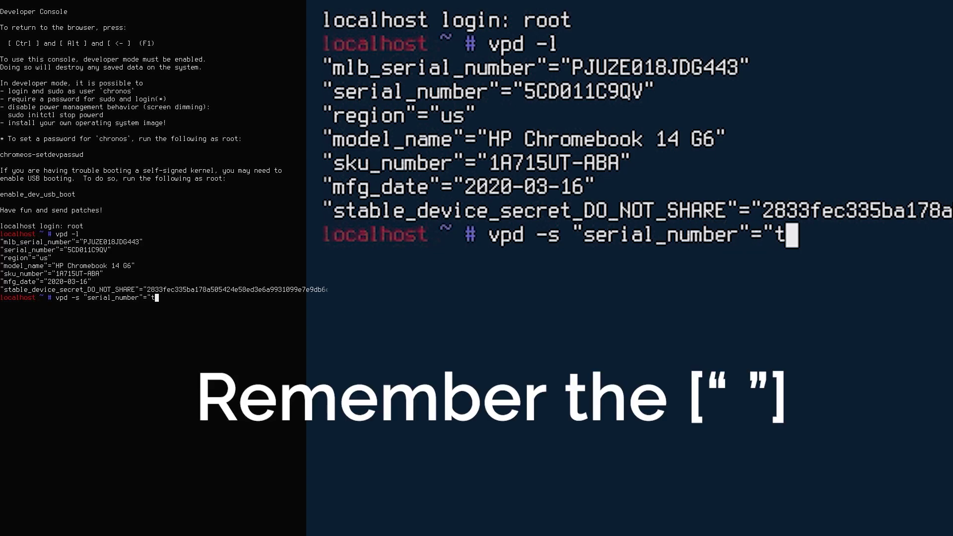
pyautogui.write('est00')
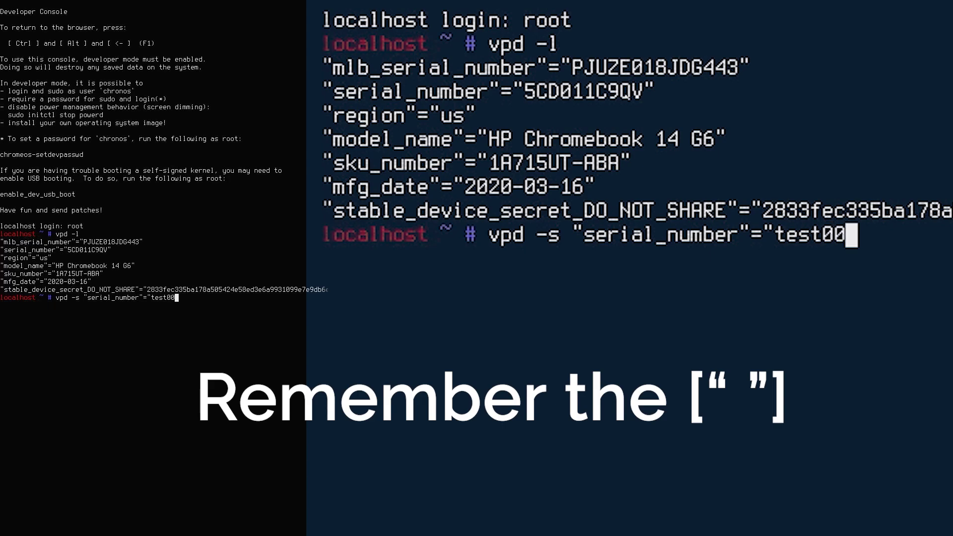
pyautogui.write('00"')
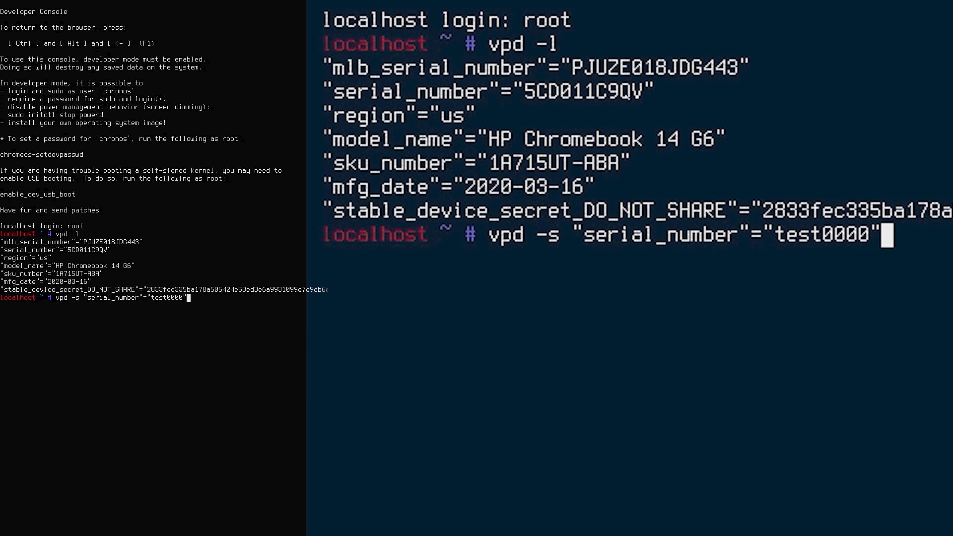
pyautogui.press('Return')
pyautogui.press('Return')
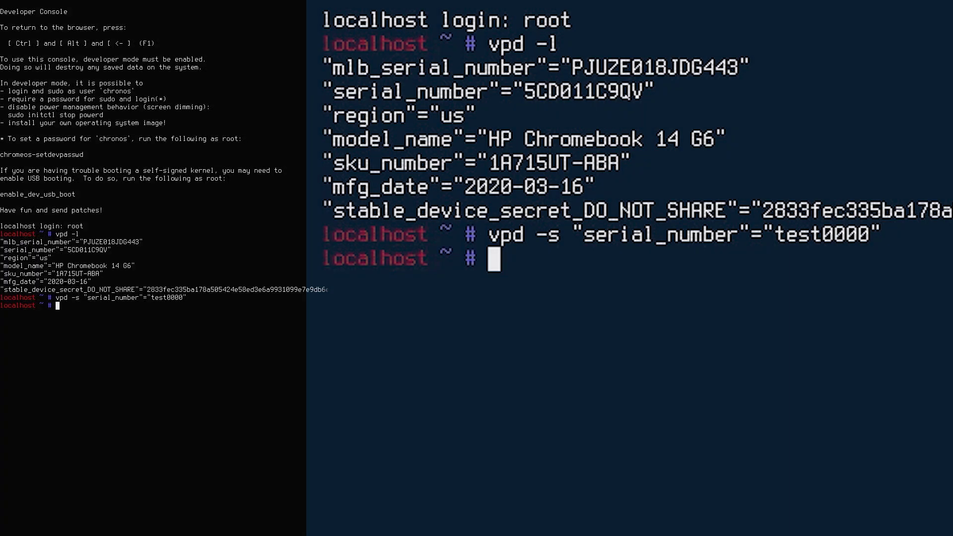
# Step: Regenerate the VPD cache with dump_vpd_log --force --full --stdout, then verify with vpd -l
pyautogui.write('dump')
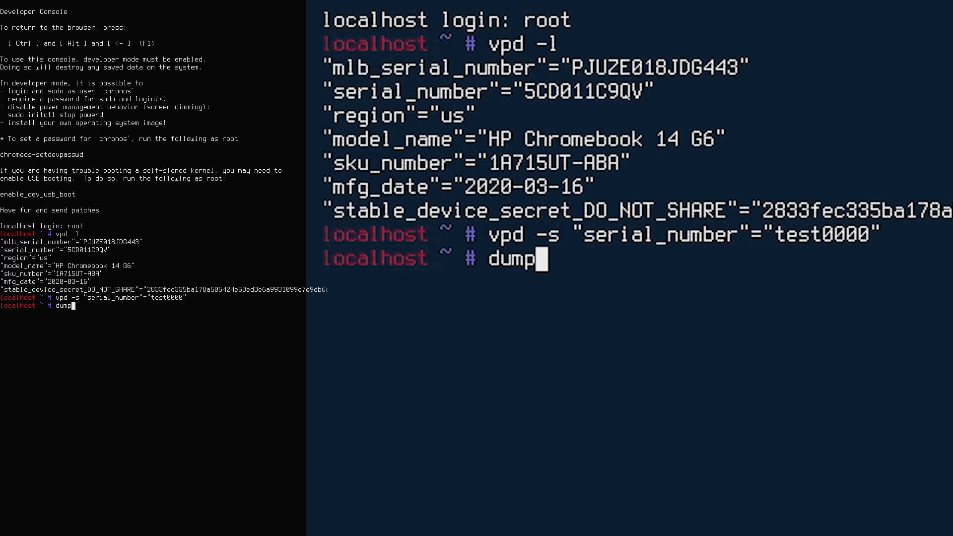
pyautogui.write('_vpd')
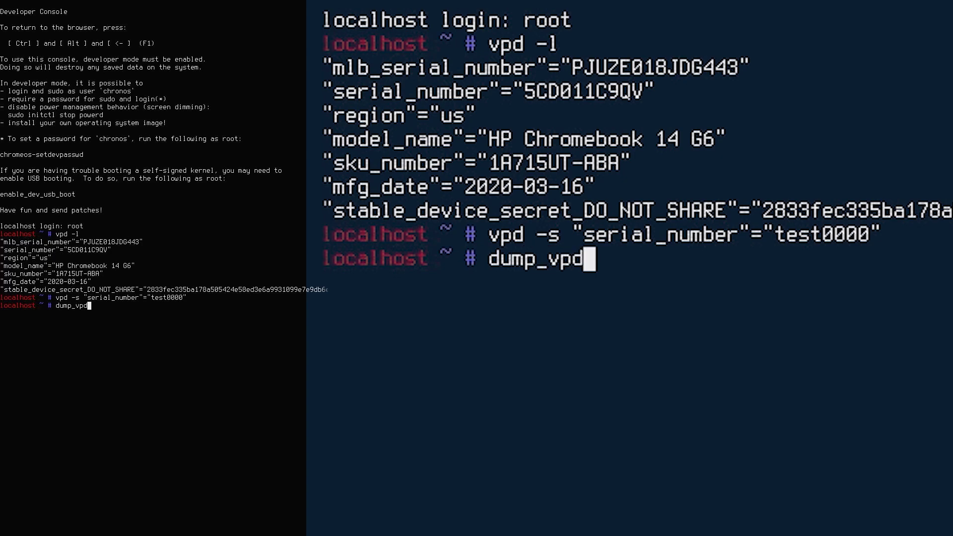
pyautogui.write('_log')
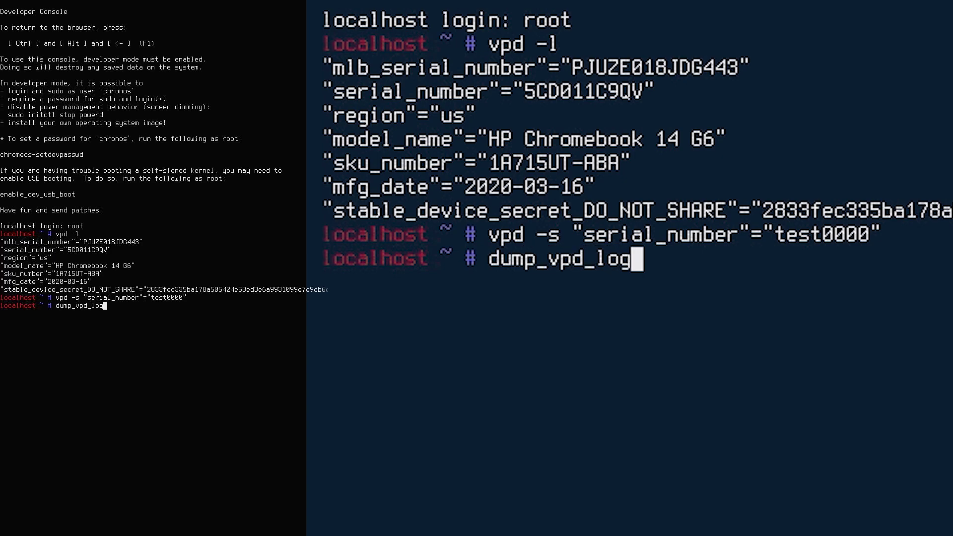
pyautogui.write(' --fo')
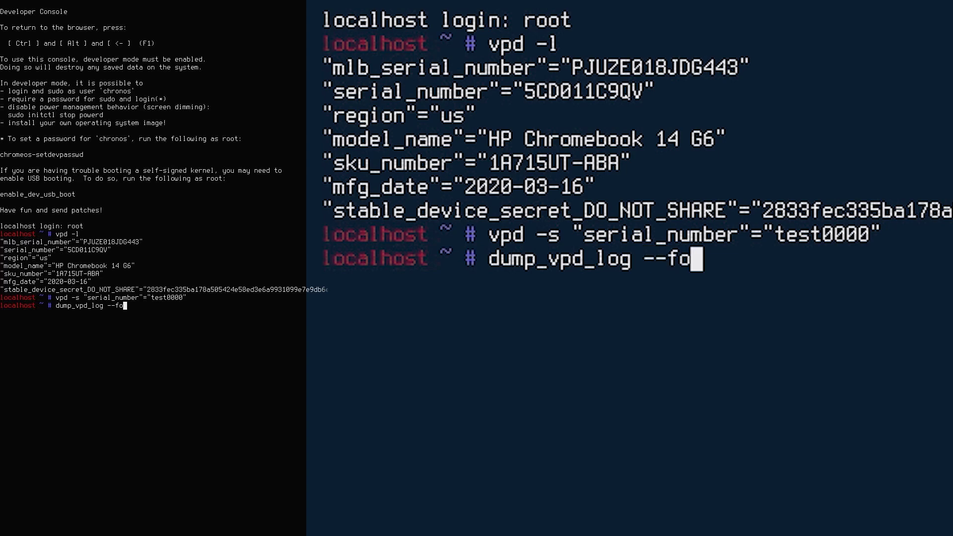
pyautogui.write('rce --f')
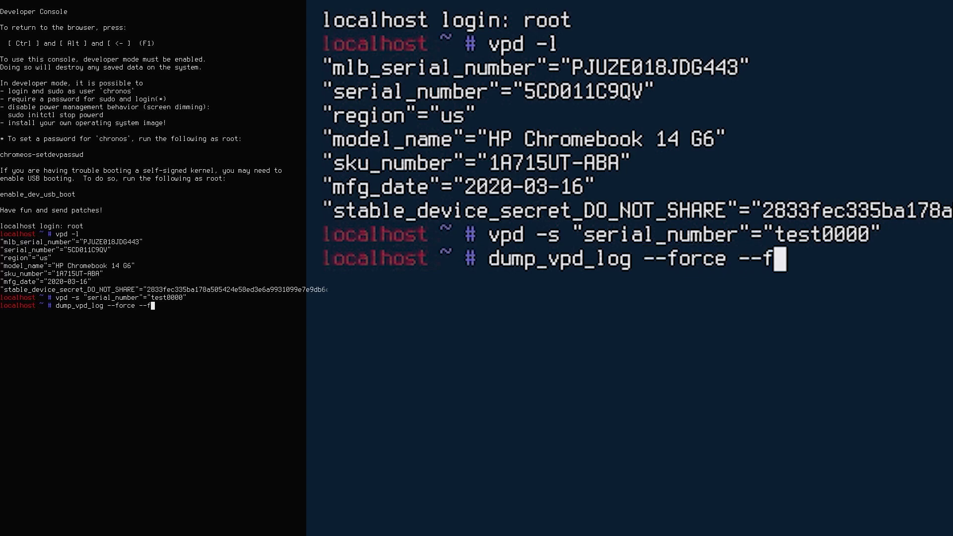
pyautogui.write('ull --stdout')
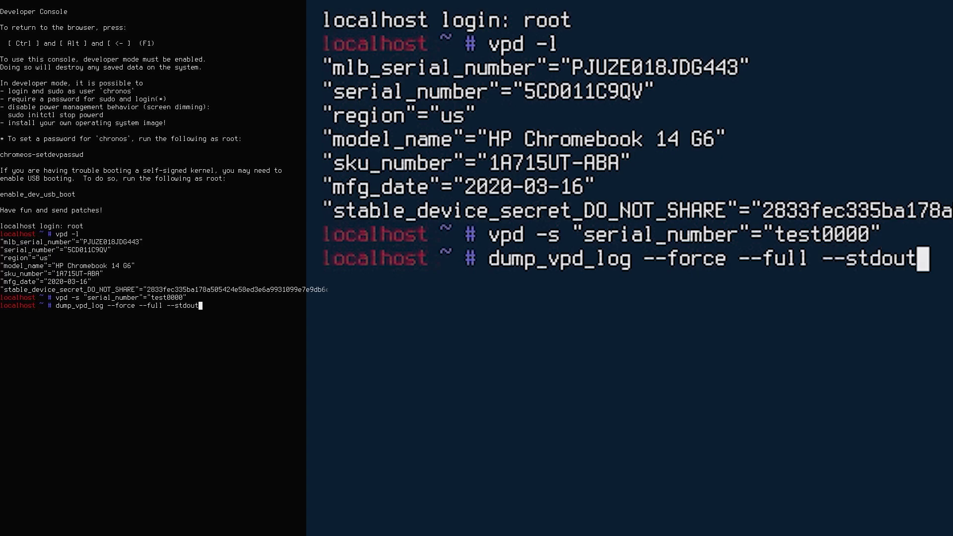
pyautogui.press('Return')
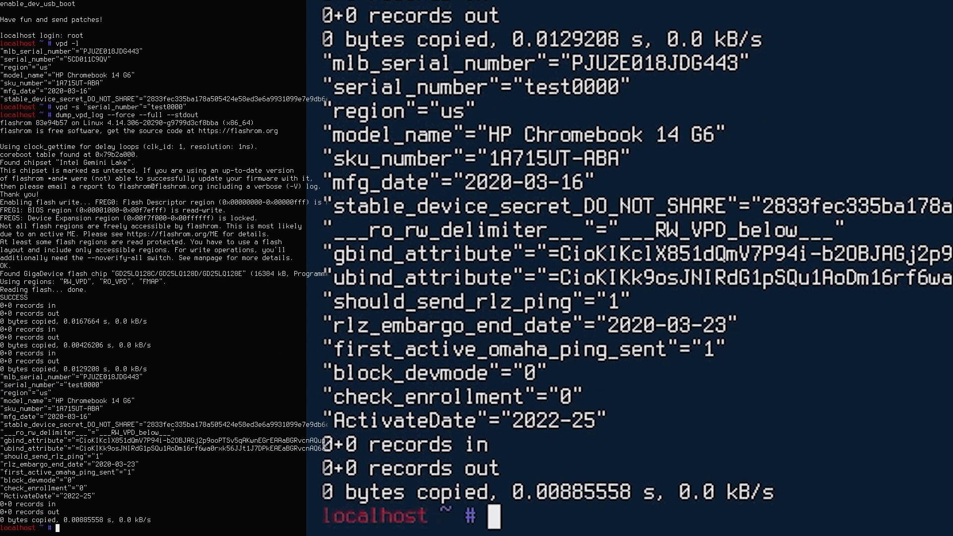
pyautogui.write('vpd ')
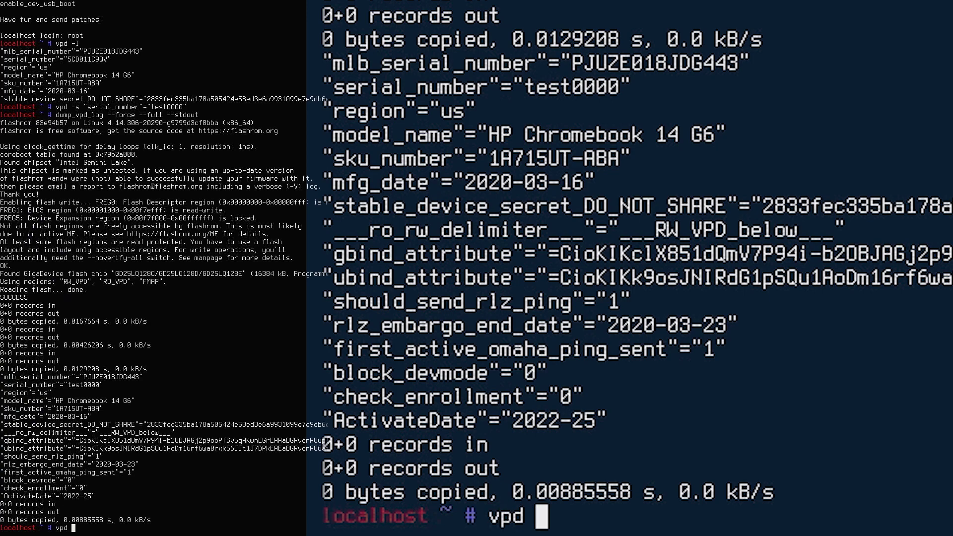
pyautogui.write('-l')
pyautogui.press('Return')
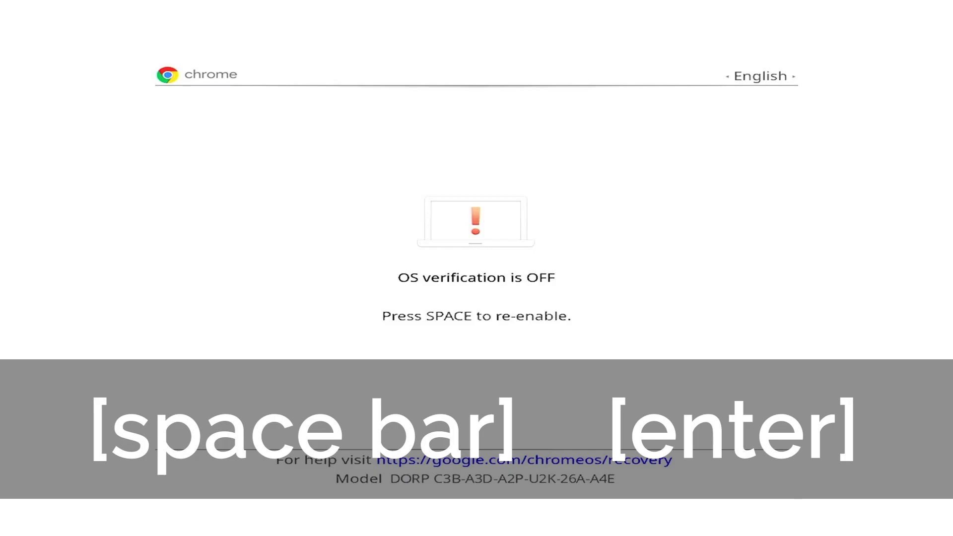
# Step: Re-enable OS verification and choose 'Return to secure mode'
pyautogui.press('space')
pyautogui.press('Return')
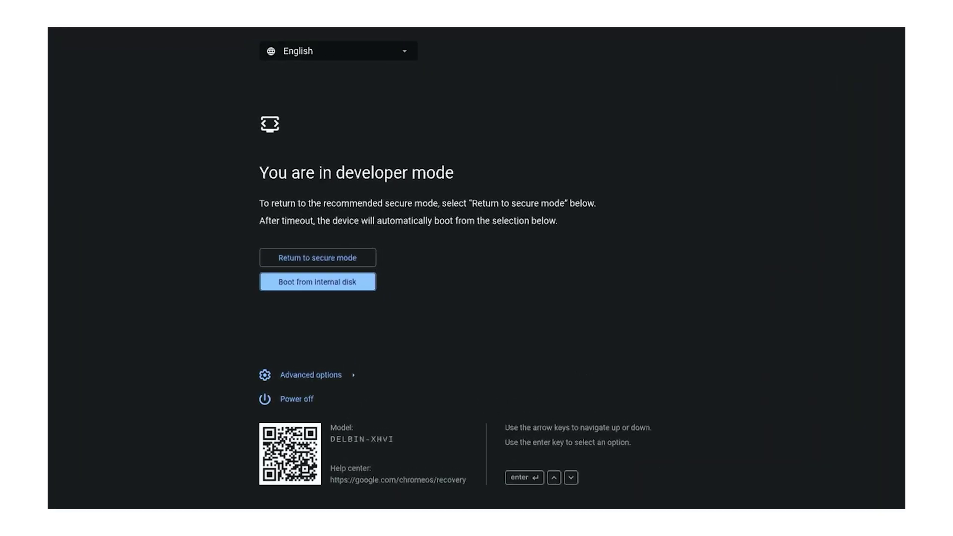
pyautogui.press('Up')
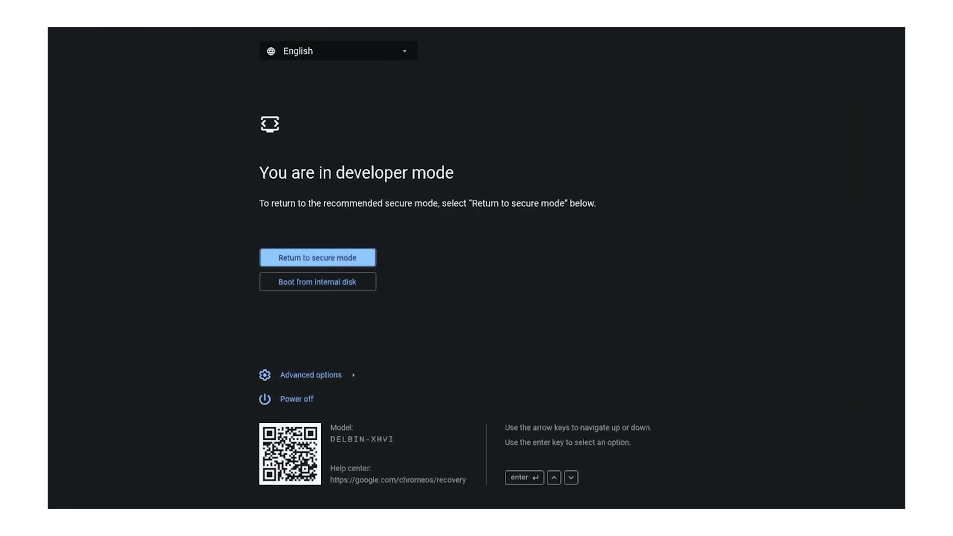
pyautogui.press('Return')
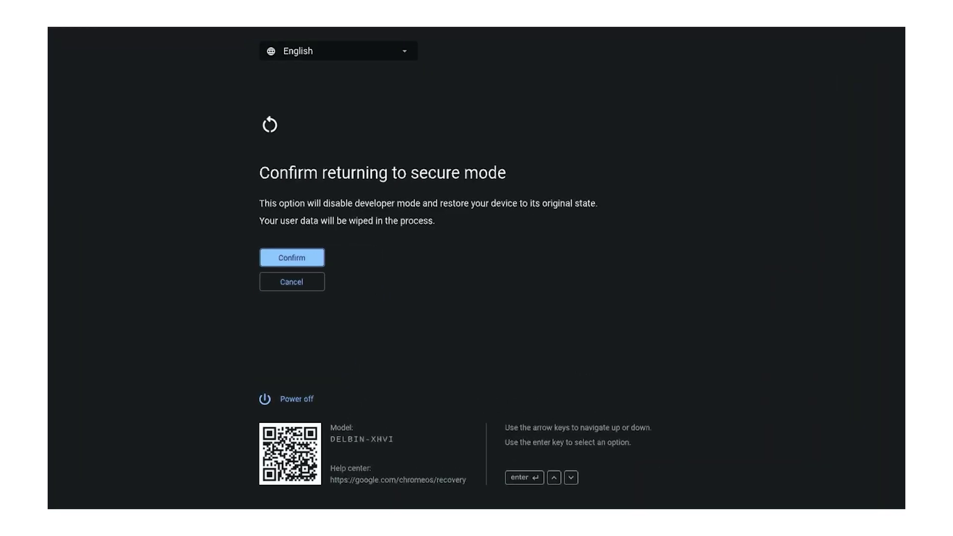